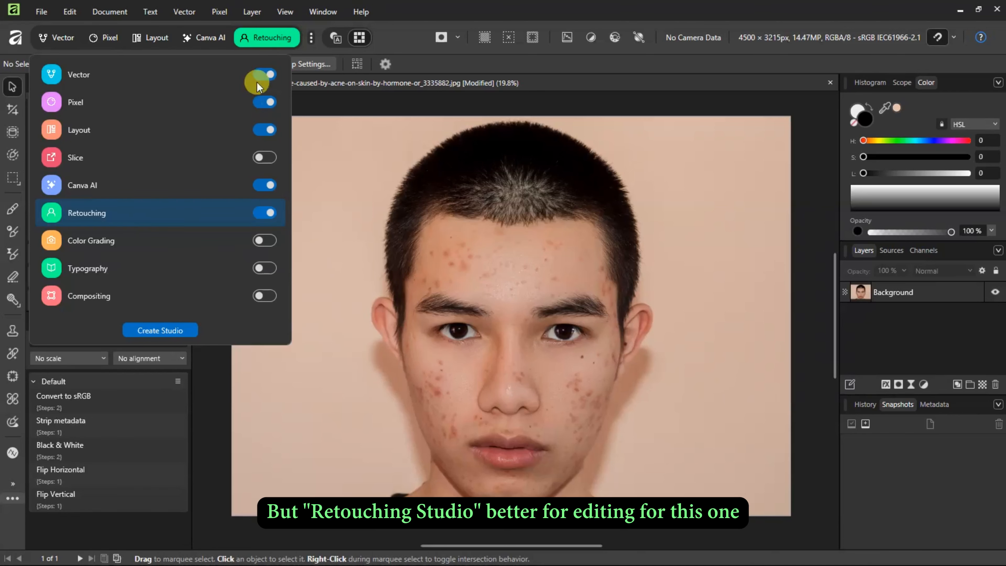
Step: Duplicate the Background layer and rename the copy Mask
{"action": "left_click", "coordinate": [277, 37]}
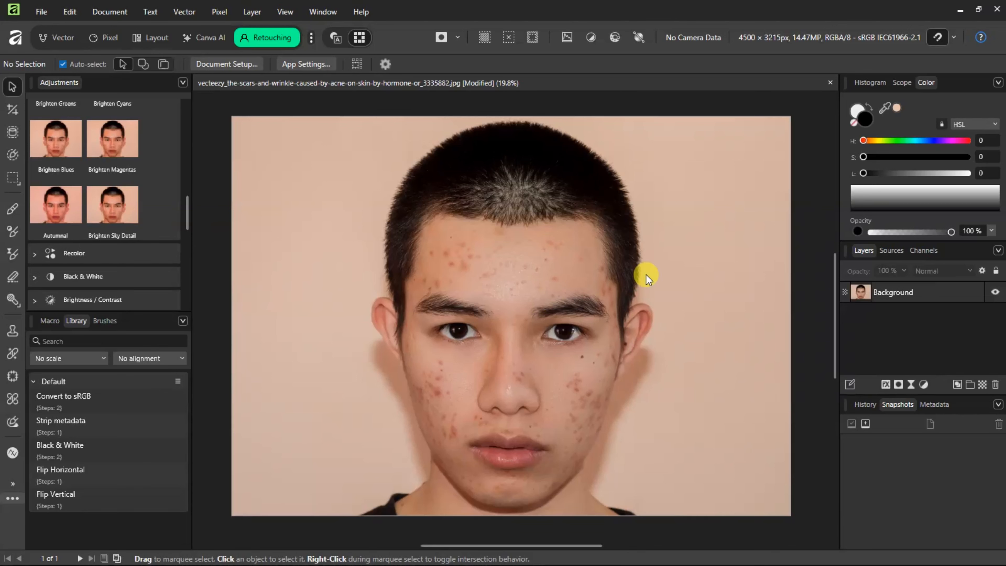
{"action": "left_click", "coordinate": [916, 290]}
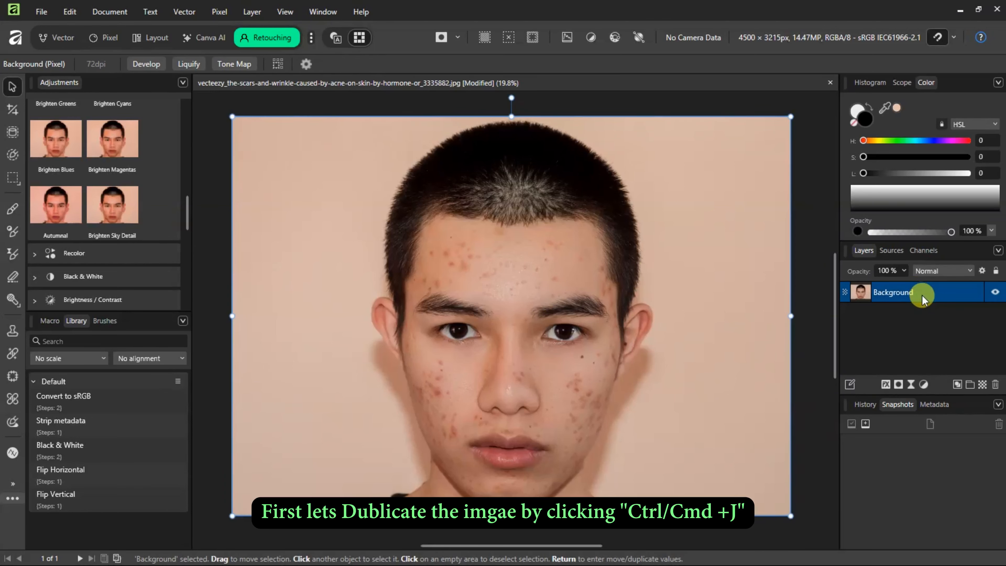
{"action": "key", "text": "ctrl+j"}
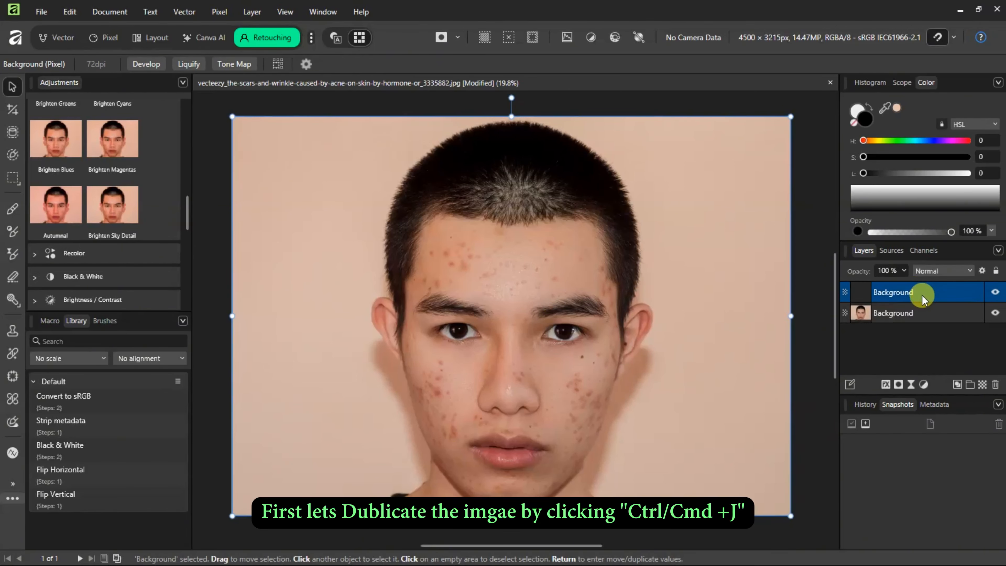
{"action": "double_click", "coordinate": [906, 292]}
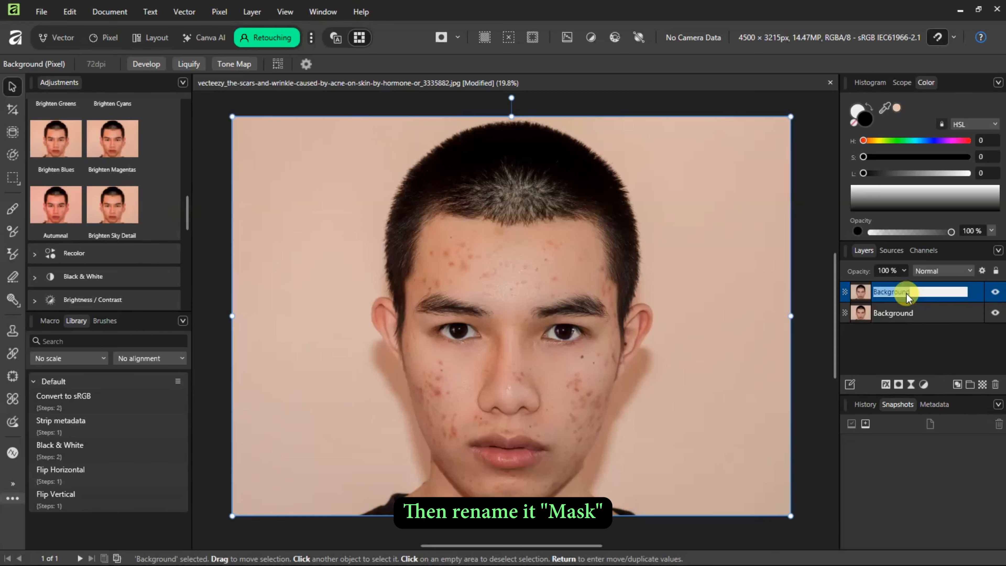
{"action": "type", "text": "Mask"}
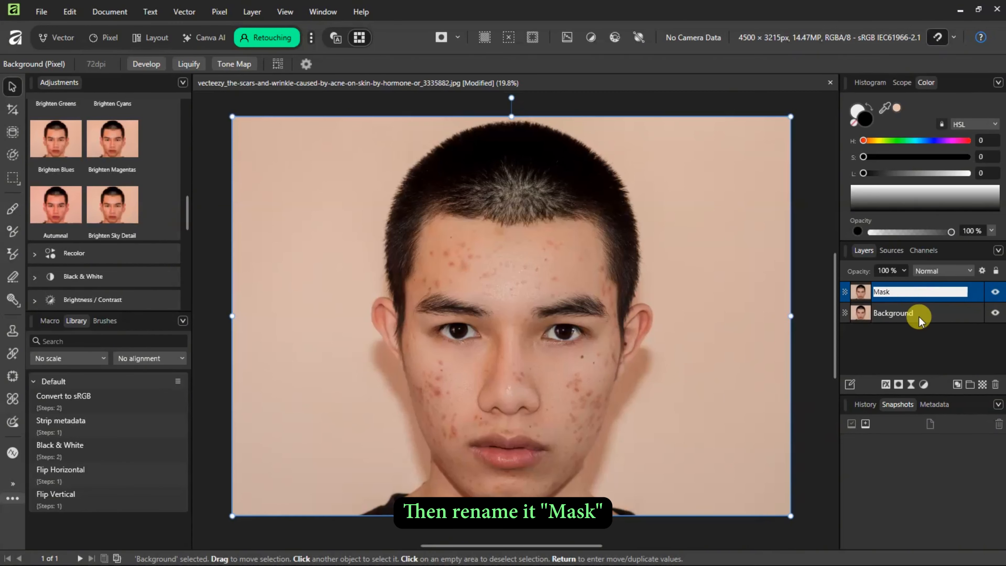
{"action": "left_click", "coordinate": [936, 341]}
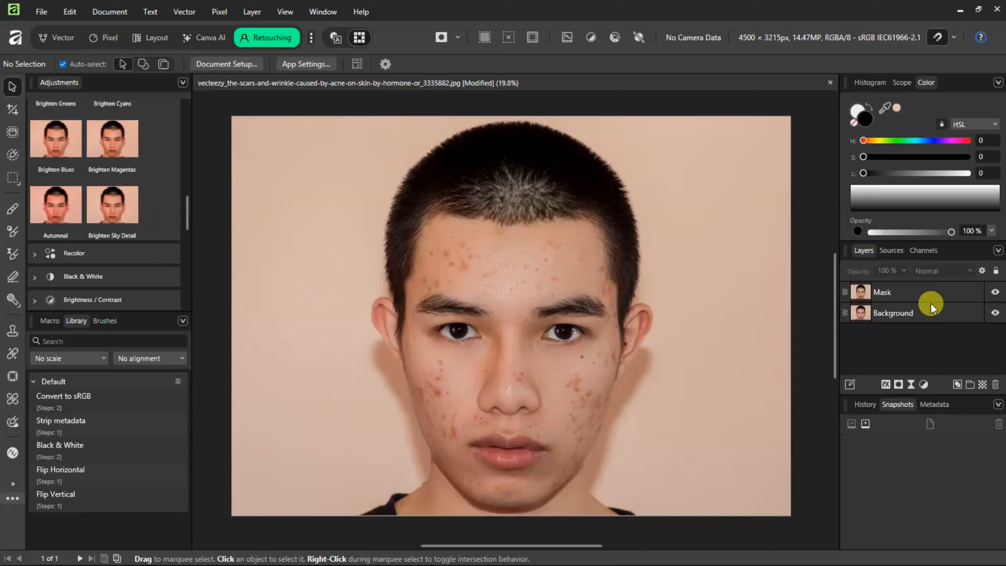
Step: Apply a Gaussian Blur filter with a 9 px radius to the Mask layer
{"action": "left_click", "coordinate": [922, 286]}
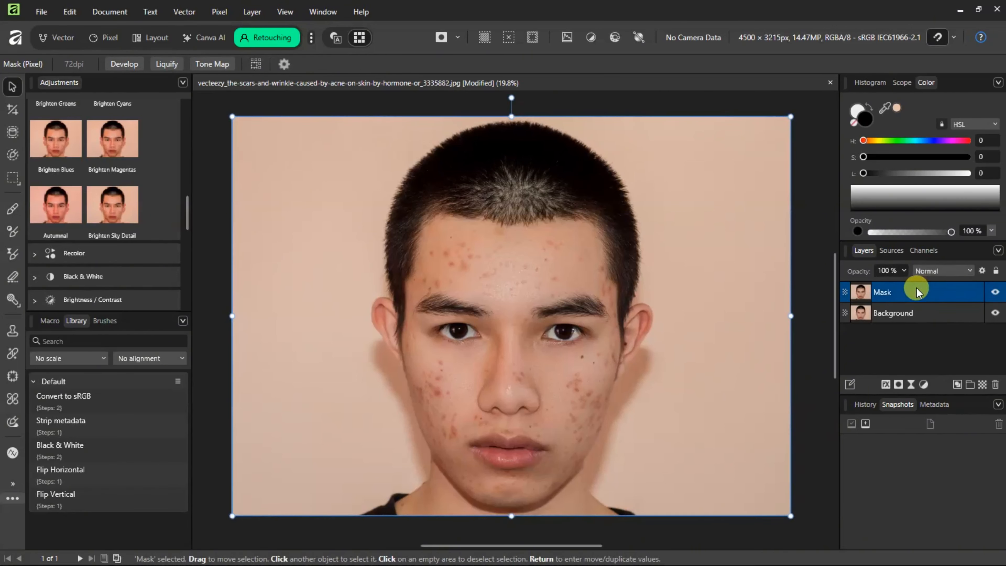
{"action": "left_click", "coordinate": [218, 11]}
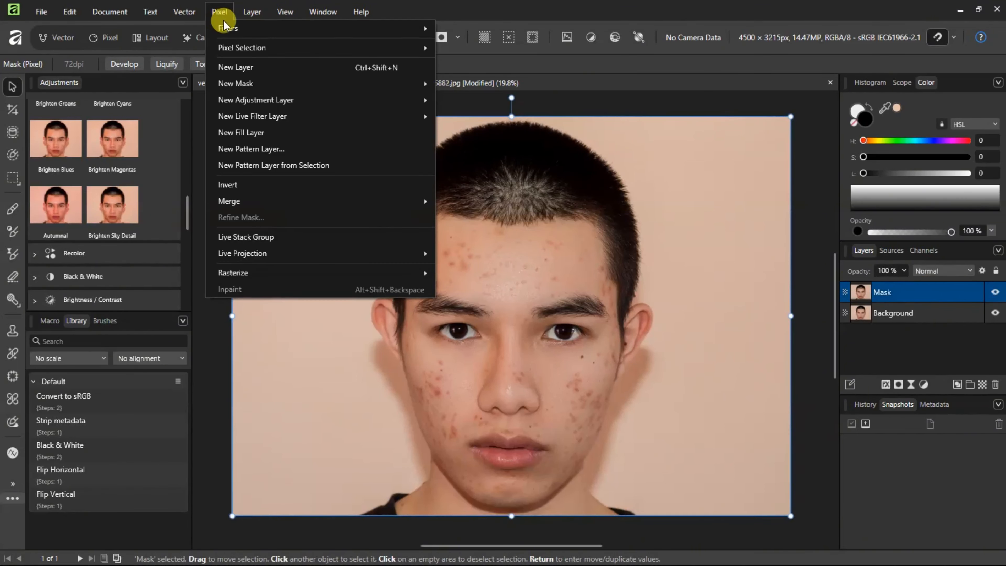
{"action": "mouse_move", "coordinate": [245, 28]}
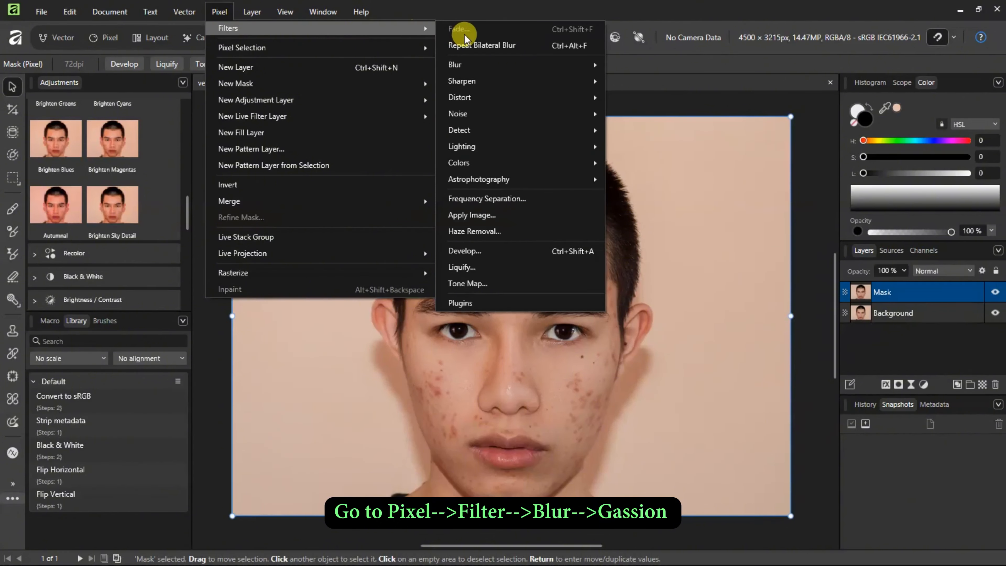
{"action": "mouse_move", "coordinate": [465, 63]}
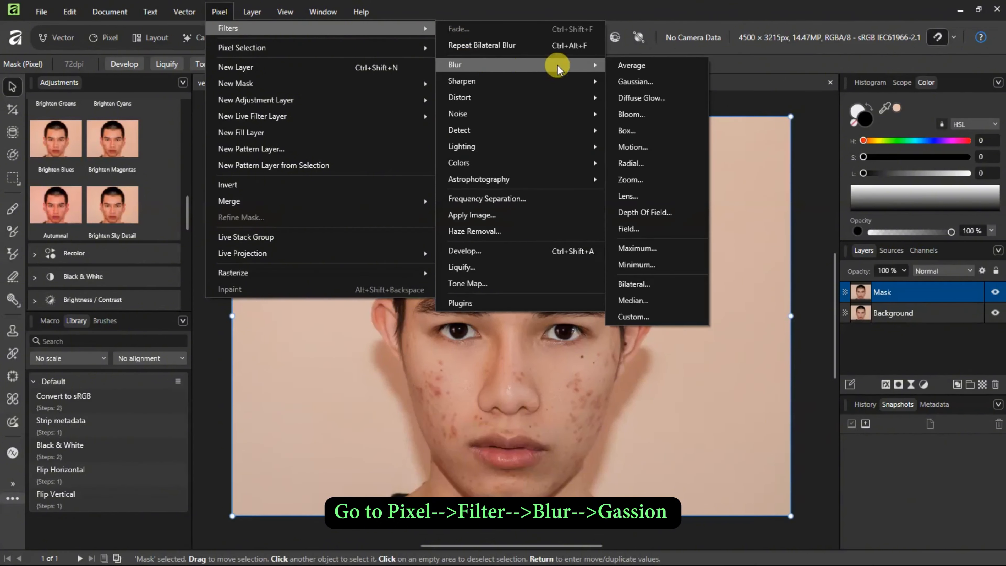
{"action": "left_click", "coordinate": [636, 82]}
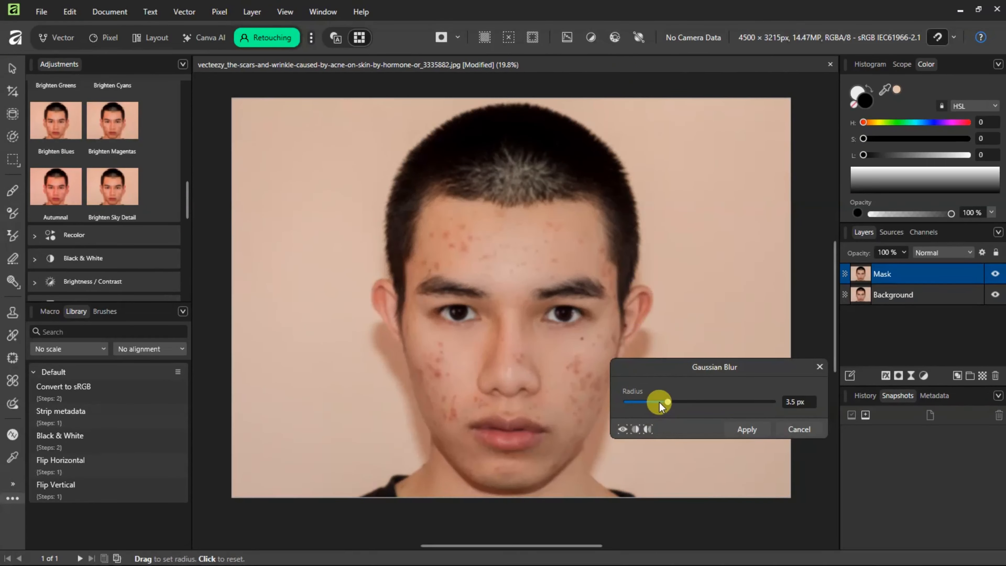
{"action": "left_click_drag", "start_coordinate": [669, 401], "coordinate": [688, 400]}
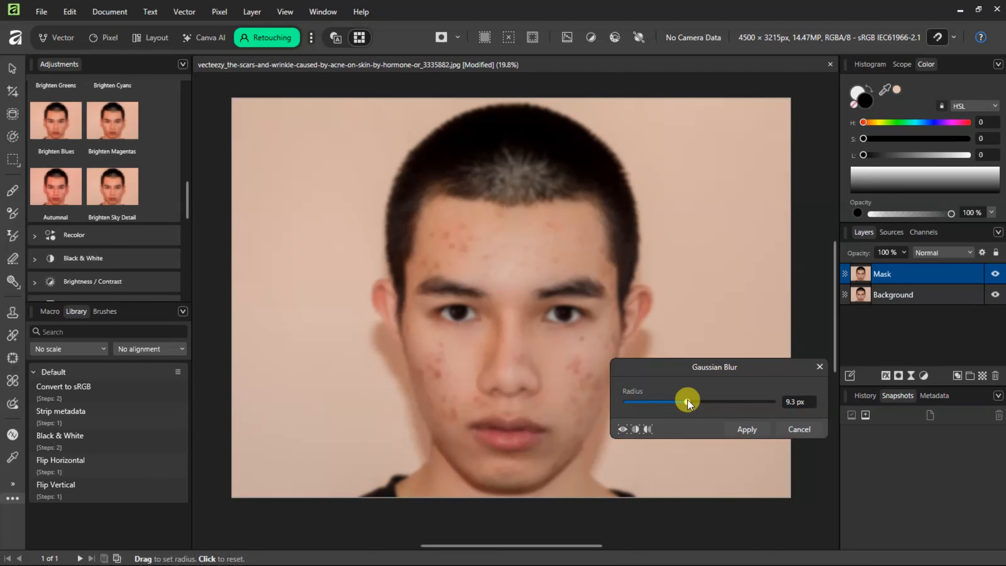
{"action": "left_click", "coordinate": [804, 401]}
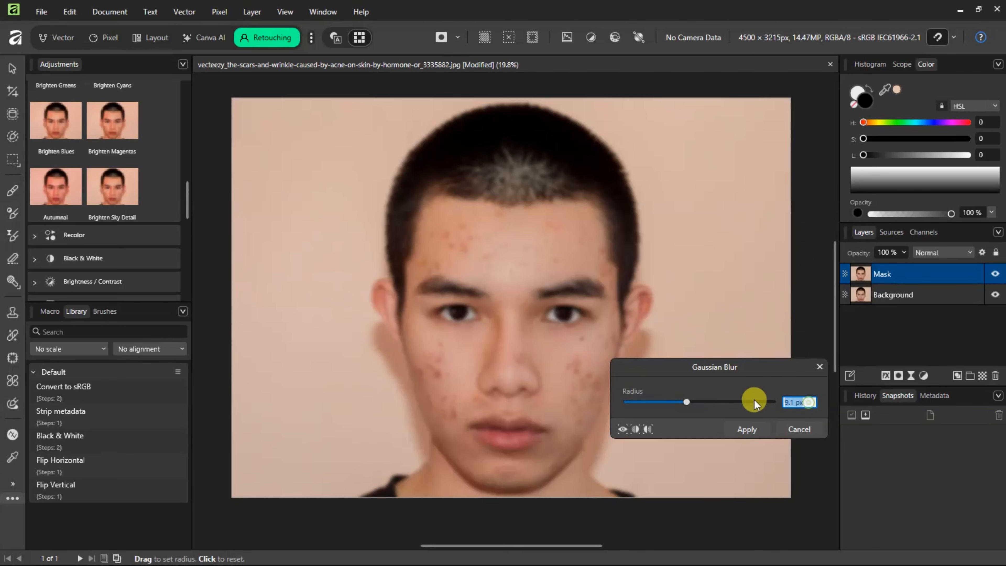
{"action": "type", "text": "9"}
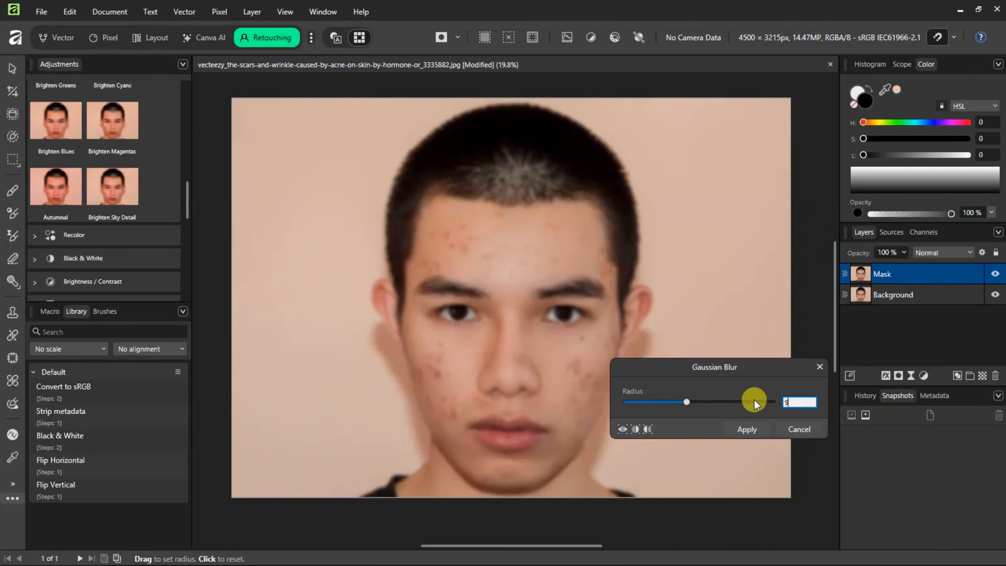
{"action": "left_click", "coordinate": [746, 429]}
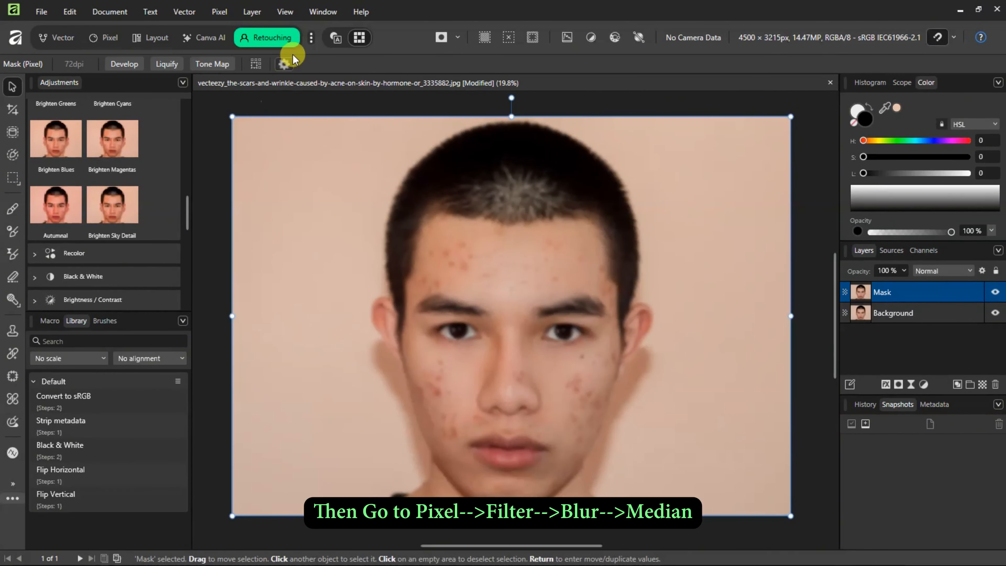
Step: Apply a Median Blur filter with a 36 px radius to the Mask layer
{"action": "left_click", "coordinate": [220, 11]}
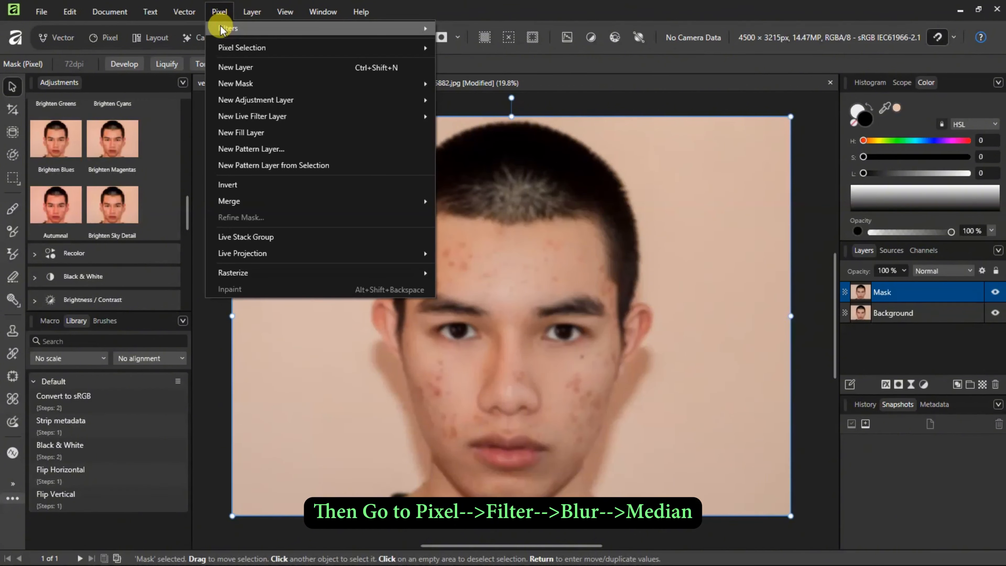
{"action": "mouse_move", "coordinate": [220, 30]}
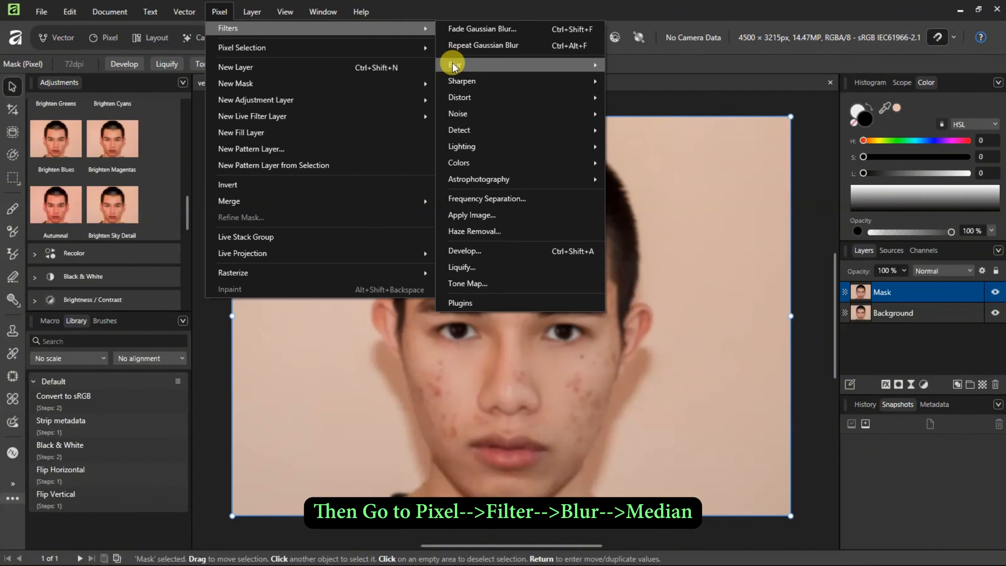
{"action": "mouse_move", "coordinate": [453, 66]}
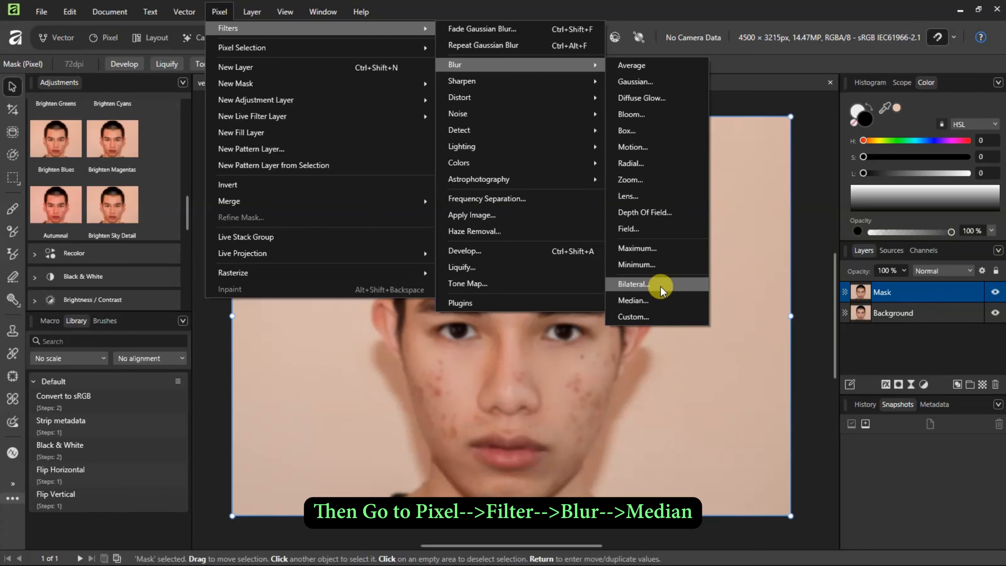
{"action": "left_click", "coordinate": [632, 297]}
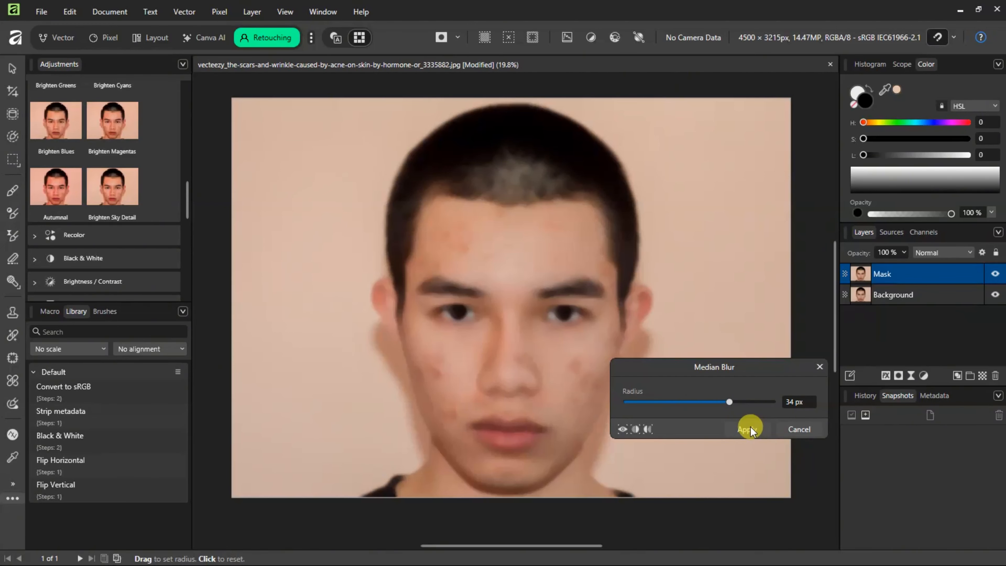
{"action": "left_click", "coordinate": [734, 400]}
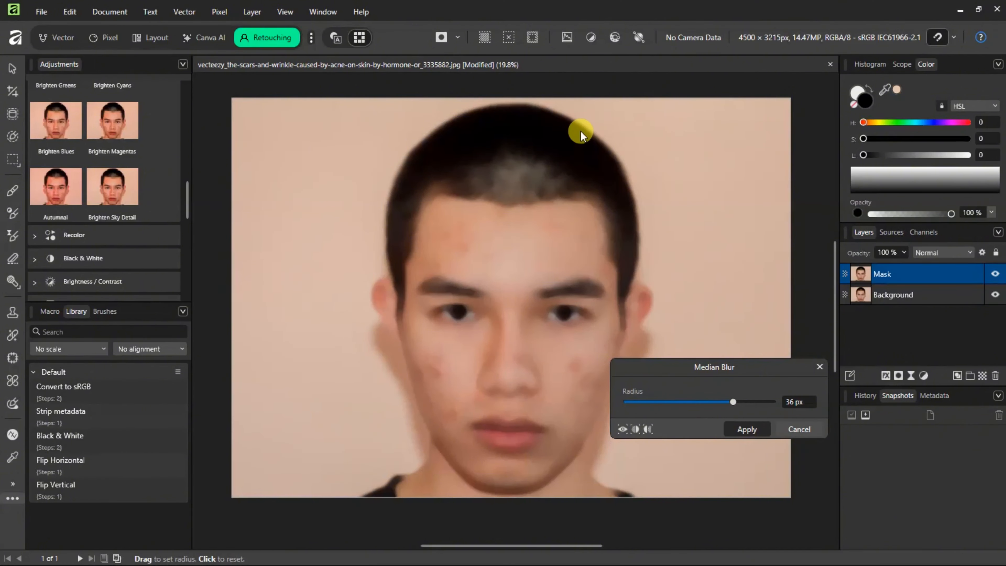
{"action": "key", "text": "Return"}
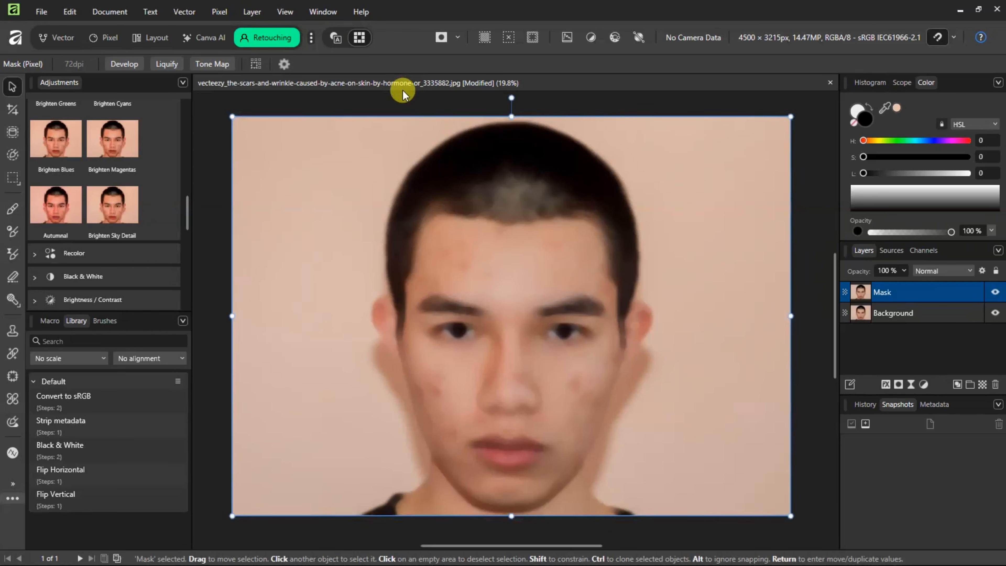
Step: Apply a Bilateral Blur filter to the Mask layer with a 46 px radius and 21 % tolerance
{"action": "left_click", "coordinate": [219, 11]}
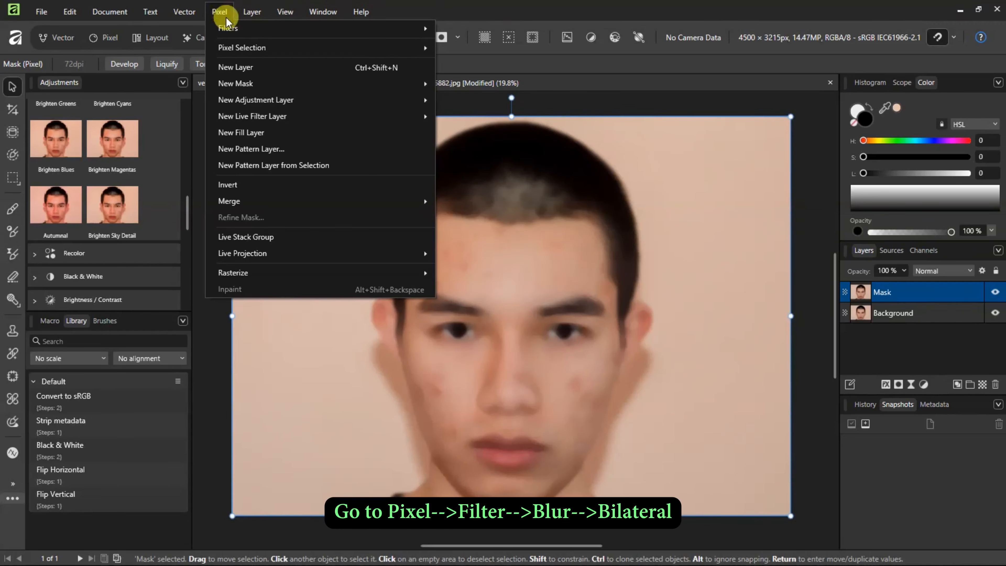
{"action": "left_click", "coordinate": [227, 28]}
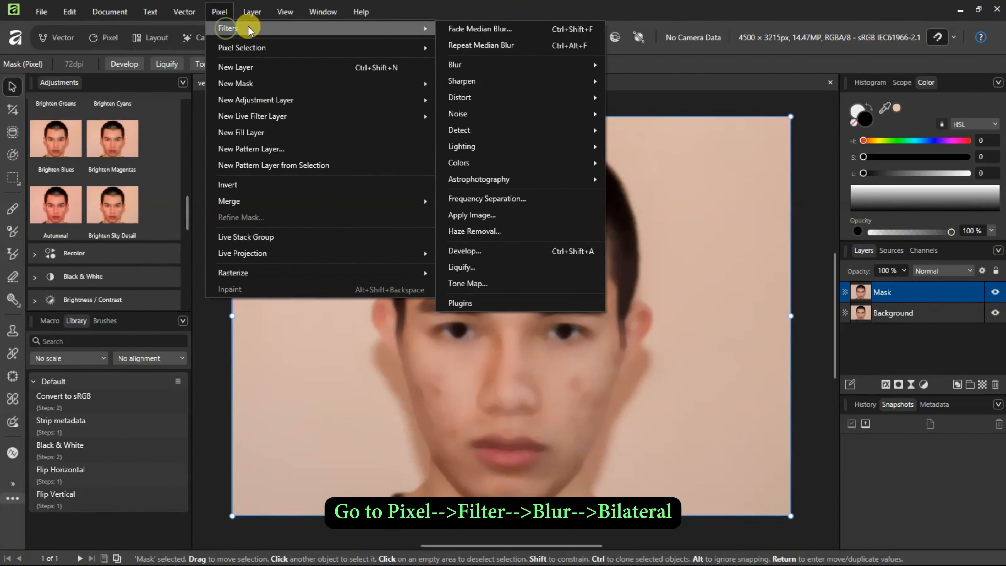
{"action": "left_click", "coordinate": [480, 68]}
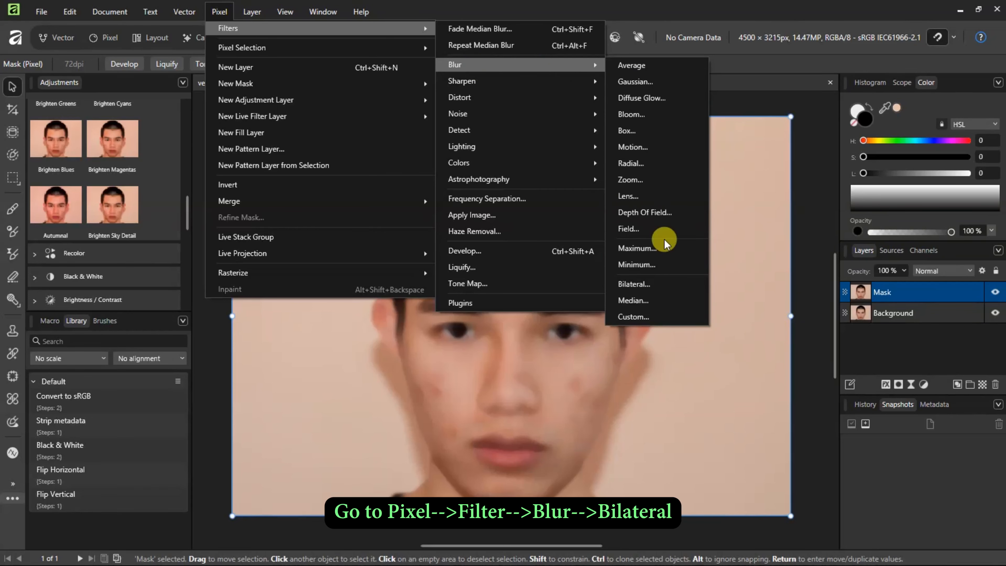
{"action": "left_click", "coordinate": [637, 282]}
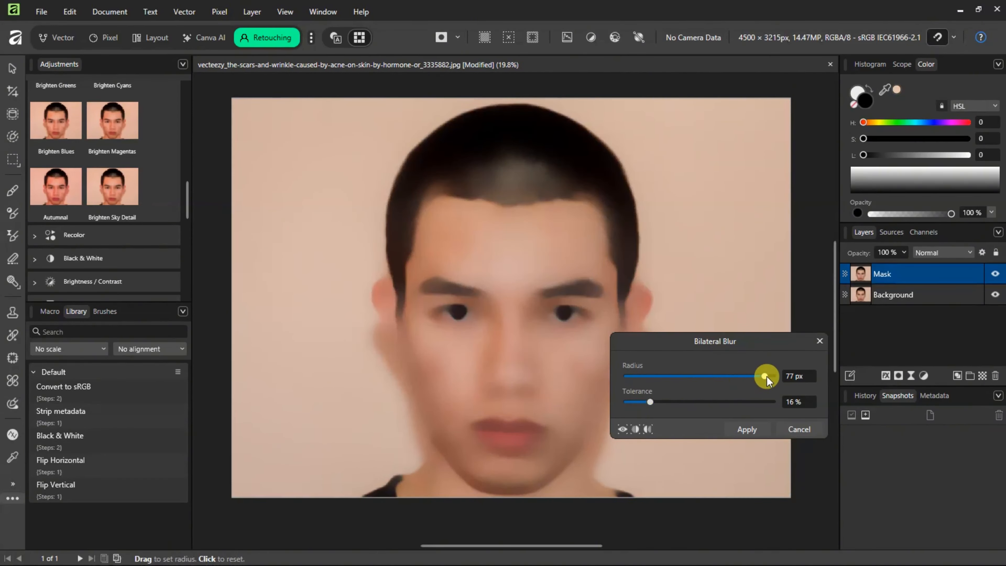
{"action": "left_click_drag", "start_coordinate": [750, 377], "coordinate": [749, 377]}
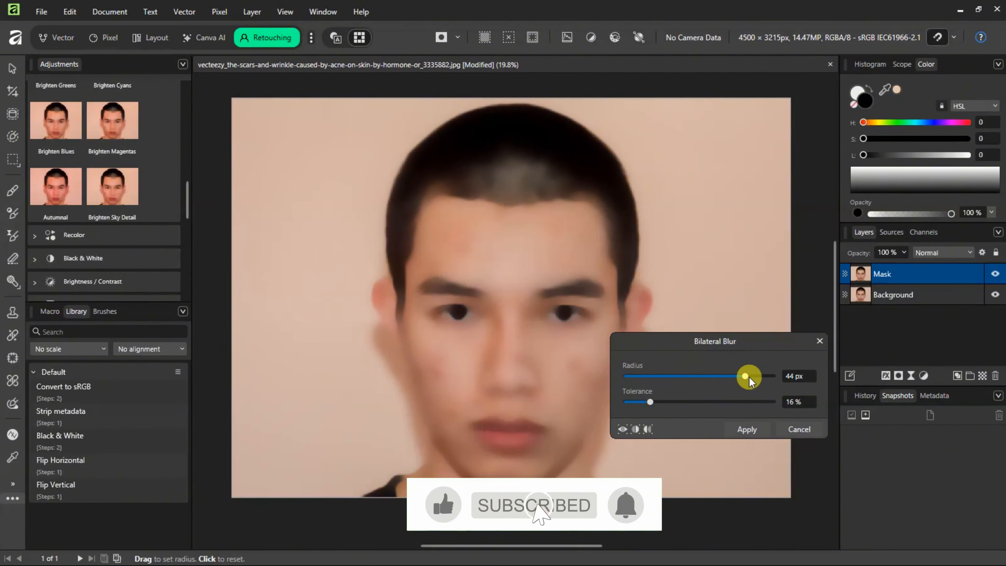
{"action": "left_click_drag", "start_coordinate": [651, 401], "coordinate": [658, 401]}
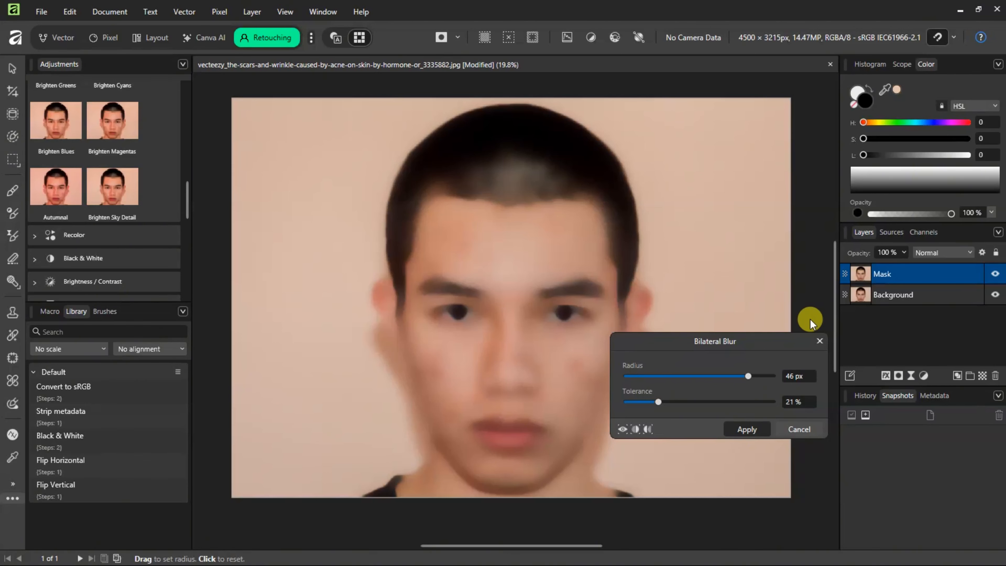
{"action": "key", "text": "Return"}
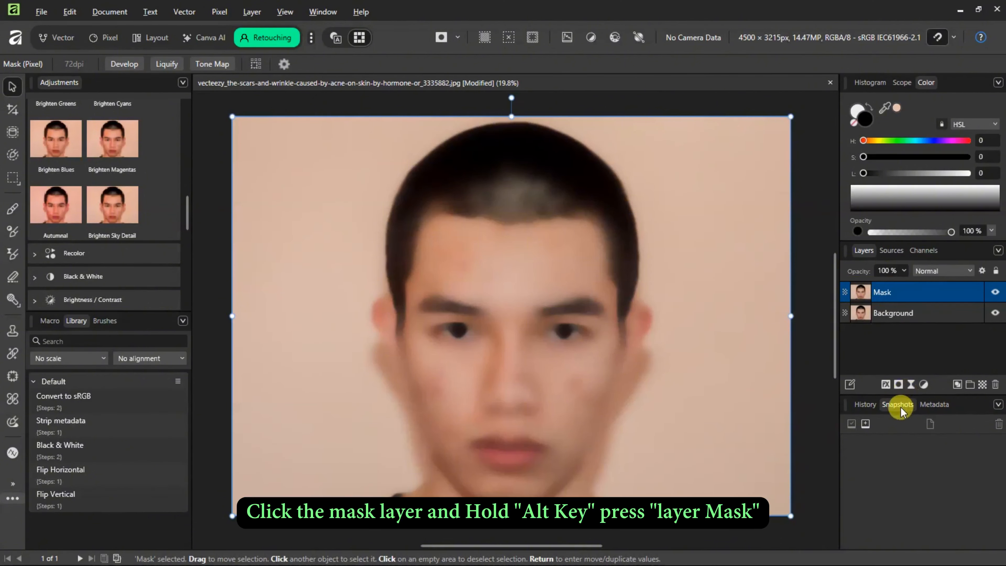
Step: Add a black layer mask to the Mask layer, target that mask and activate the Paint Brush tool
{"action": "left_click", "coordinate": [899, 384], "text": "alt"}
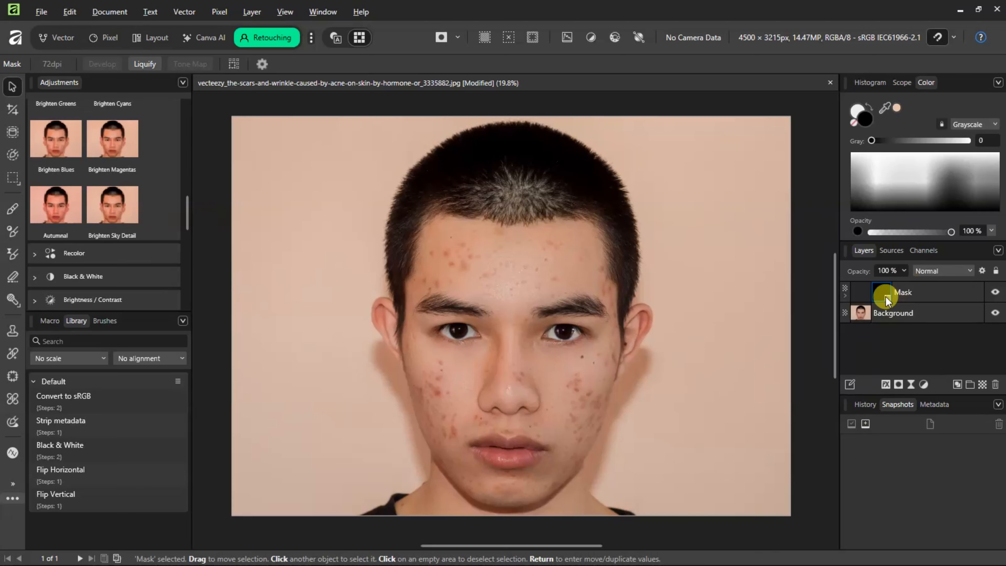
{"action": "left_click", "coordinate": [879, 296]}
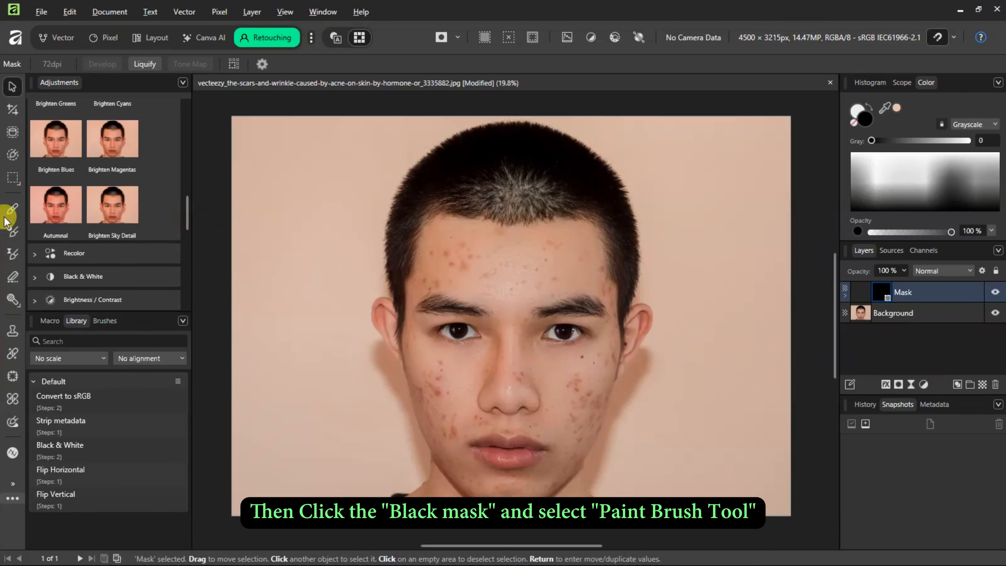
{"action": "left_click", "coordinate": [13, 210]}
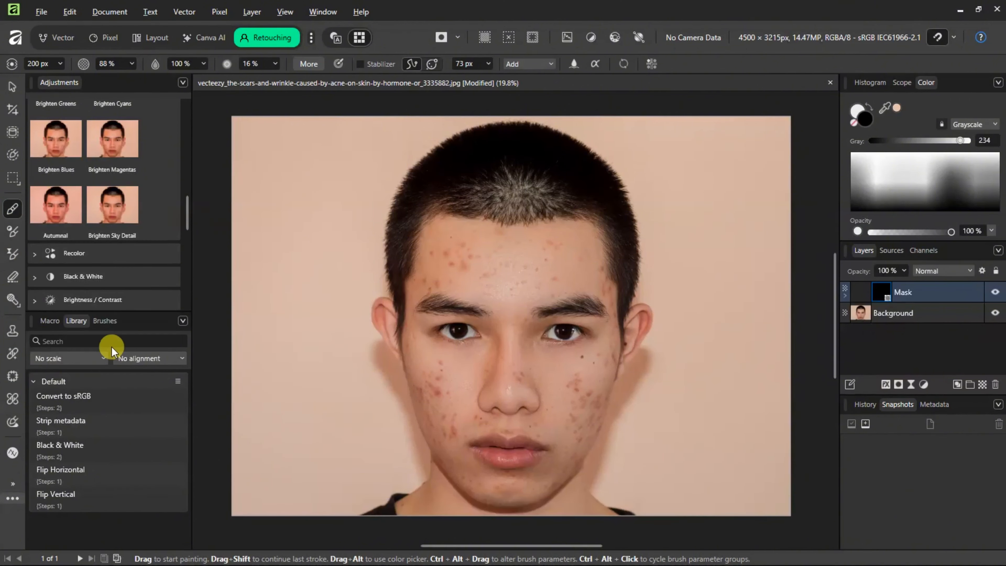
Step: Choose the 512 Round Light Brush from the Basic brushes and set the brush width to 350 px
{"action": "left_click", "coordinate": [107, 322]}
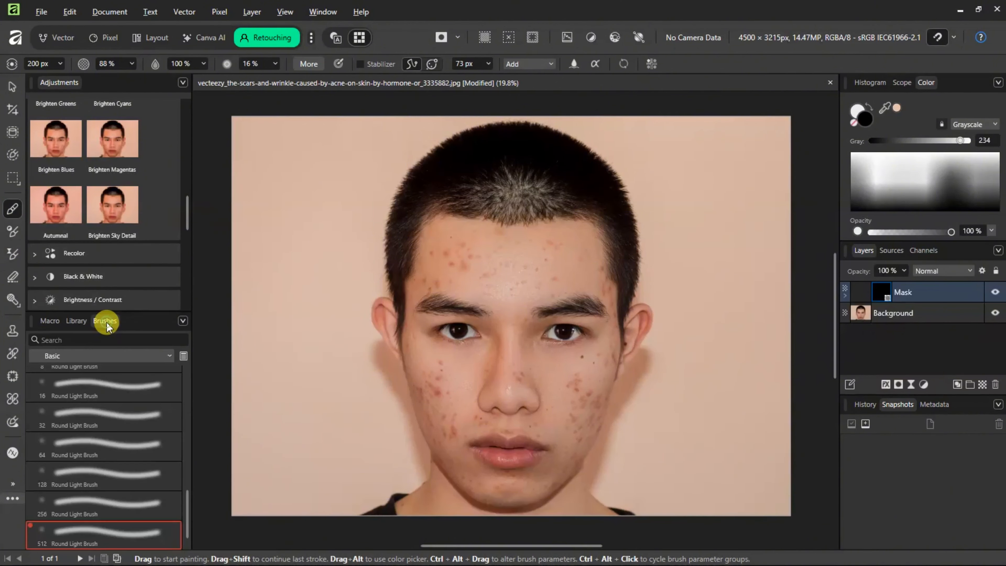
{"action": "left_click", "coordinate": [84, 356]}
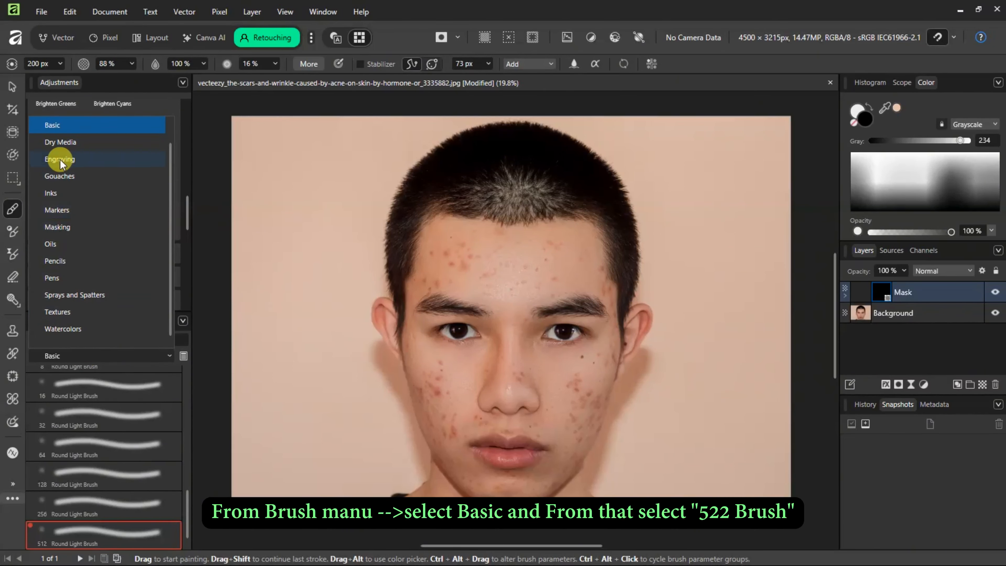
{"action": "left_click", "coordinate": [60, 128]}
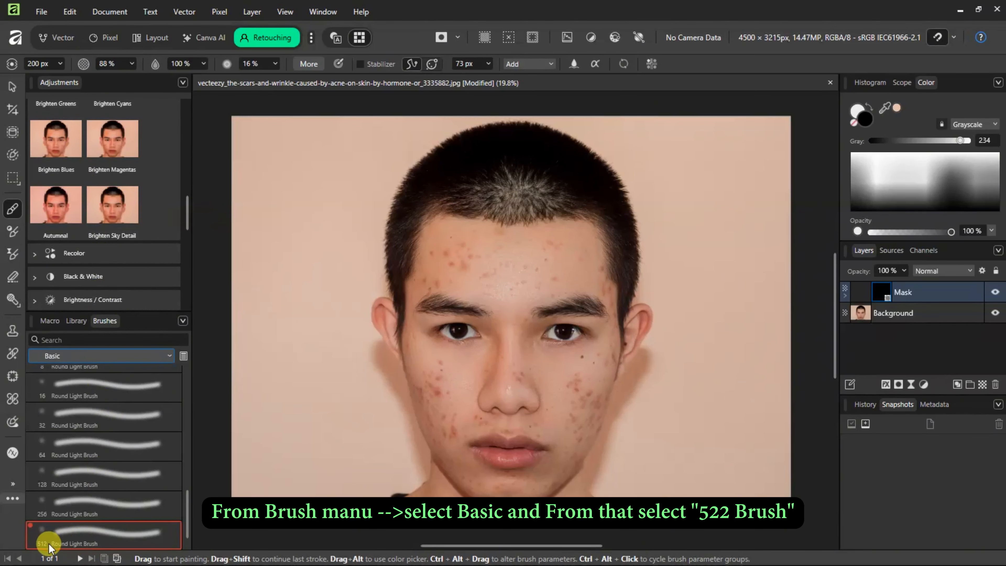
{"action": "left_click", "coordinate": [75, 534]}
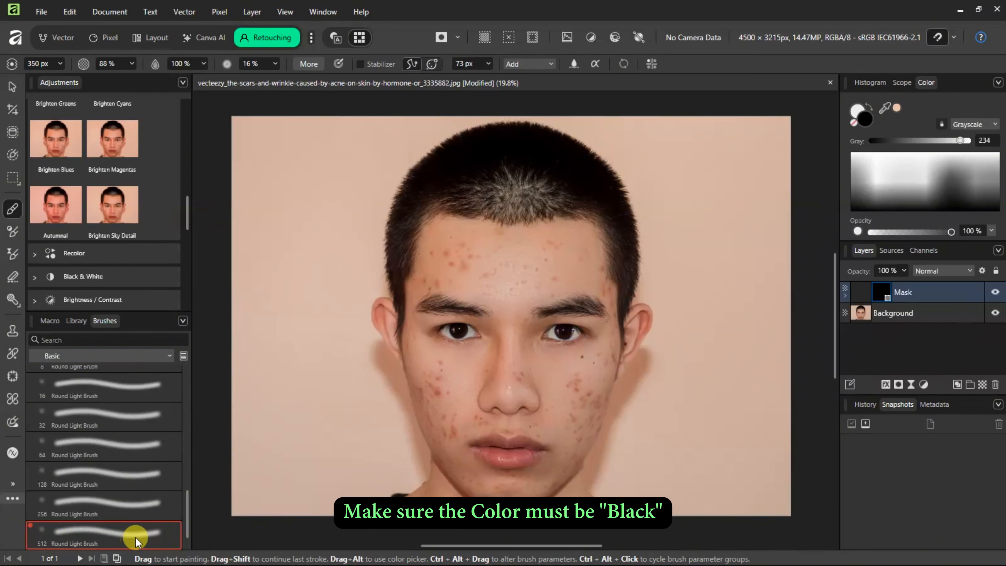
{"action": "key", "text": "bracketright"}
{"action": "key", "text": "bracketright"}
{"action": "key", "text": "bracketright"}
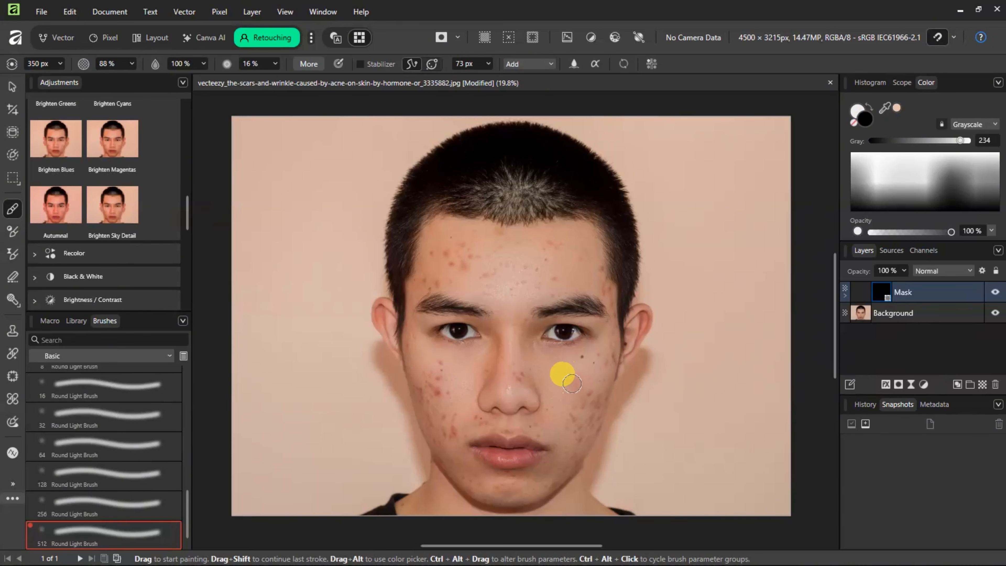
Step: Paint on the black mask over the acne on the forehead, cheeks and chin to reveal the smoothed skin, reducing the brush to 183 px
{"action": "mouse_move", "coordinate": [568, 382]}
{"action": "left_mouse_down"}
{"action": "mouse_move", "coordinate": [569, 422]}
{"action": "mouse_move", "coordinate": [586, 389]}
{"action": "mouse_move", "coordinate": [572, 437]}
{"action": "mouse_move", "coordinate": [590, 423]}
{"action": "mouse_move", "coordinate": [606, 370]}
{"action": "mouse_move", "coordinate": [604, 357]}
{"action": "mouse_move", "coordinate": [580, 366]}
{"action": "mouse_move", "coordinate": [596, 360]}
{"action": "mouse_move", "coordinate": [610, 296]}
{"action": "mouse_move", "coordinate": [598, 279]}
{"action": "mouse_move", "coordinate": [611, 297]}
{"action": "mouse_move", "coordinate": [616, 344]}
{"action": "mouse_move", "coordinate": [600, 413]}
{"action": "mouse_move", "coordinate": [581, 440]}
{"action": "mouse_move", "coordinate": [604, 395]}
{"action": "mouse_move", "coordinate": [581, 439]}
{"action": "mouse_move", "coordinate": [452, 237]}
{"action": "mouse_move", "coordinate": [588, 256]}
{"action": "mouse_move", "coordinate": [569, 288]}
{"action": "mouse_move", "coordinate": [513, 305]}
{"action": "mouse_move", "coordinate": [523, 339]}
{"action": "mouse_move", "coordinate": [446, 405]}
{"action": "mouse_move", "coordinate": [481, 370]}
{"action": "mouse_move", "coordinate": [531, 371]}
{"action": "mouse_move", "coordinate": [500, 355]}
{"action": "mouse_move", "coordinate": [397, 348]}
{"action": "mouse_move", "coordinate": [405, 341]}
{"action": "mouse_move", "coordinate": [608, 402]}
{"action": "mouse_move", "coordinate": [600, 429]}
{"action": "mouse_move", "coordinate": [597, 404]}
{"action": "mouse_move", "coordinate": [613, 362]}
{"action": "mouse_move", "coordinate": [607, 404]}
{"action": "left_mouse_up"}
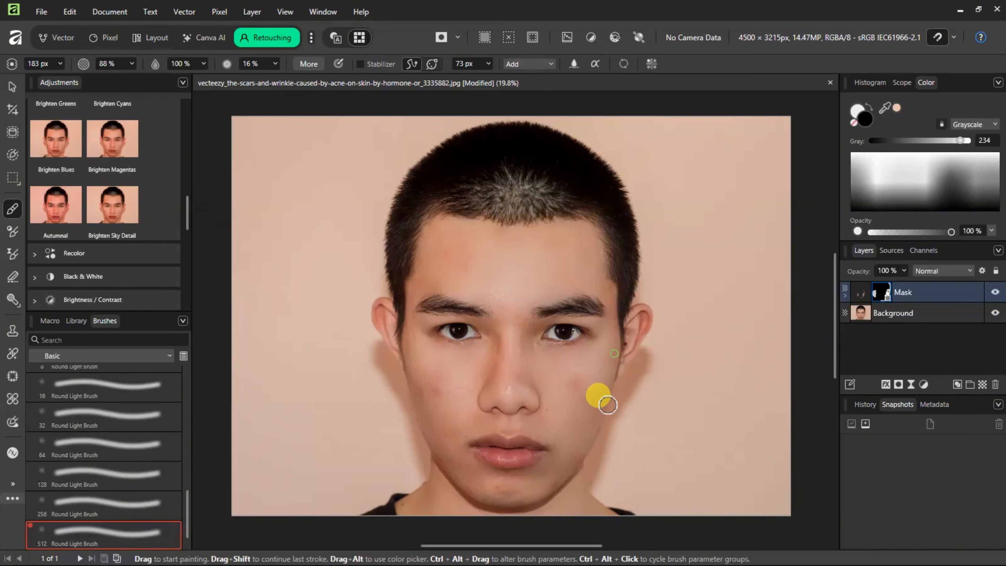
{"action": "mouse_move", "coordinate": [442, 456]}
{"action": "left_mouse_down"}
{"action": "mouse_move", "coordinate": [459, 473]}
{"action": "mouse_move", "coordinate": [457, 430]}
{"action": "mouse_move", "coordinate": [449, 463]}
{"action": "mouse_move", "coordinate": [446, 384]}
{"action": "mouse_move", "coordinate": [441, 397]}
{"action": "mouse_move", "coordinate": [422, 383]}
{"action": "mouse_move", "coordinate": [430, 401]}
{"action": "mouse_move", "coordinate": [424, 394]}
{"action": "mouse_move", "coordinate": [444, 388]}
{"action": "mouse_move", "coordinate": [605, 376]}
{"action": "left_mouse_up"}
{"action": "mouse_move", "coordinate": [567, 416]}
{"action": "left_mouse_down"}
{"action": "mouse_move", "coordinate": [587, 403]}
{"action": "mouse_move", "coordinate": [573, 318]}
{"action": "mouse_move", "coordinate": [563, 433]}
{"action": "mouse_move", "coordinate": [582, 395]}
{"action": "mouse_move", "coordinate": [671, 472]}
{"action": "mouse_move", "coordinate": [833, 373]}
{"action": "left_mouse_up"}
Step: Toggle the Mask layer's visibility to compare the retouched face with the original photo
{"action": "scroll", "coordinate": [577, 332], "scroll_direction": "down", "scroll_amount": 1}
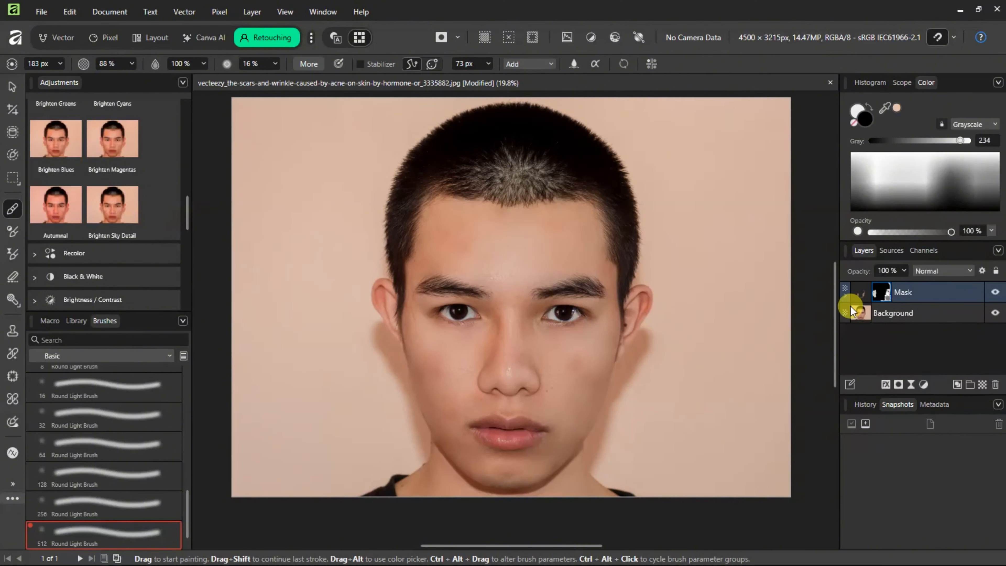
{"action": "left_click", "coordinate": [994, 295]}
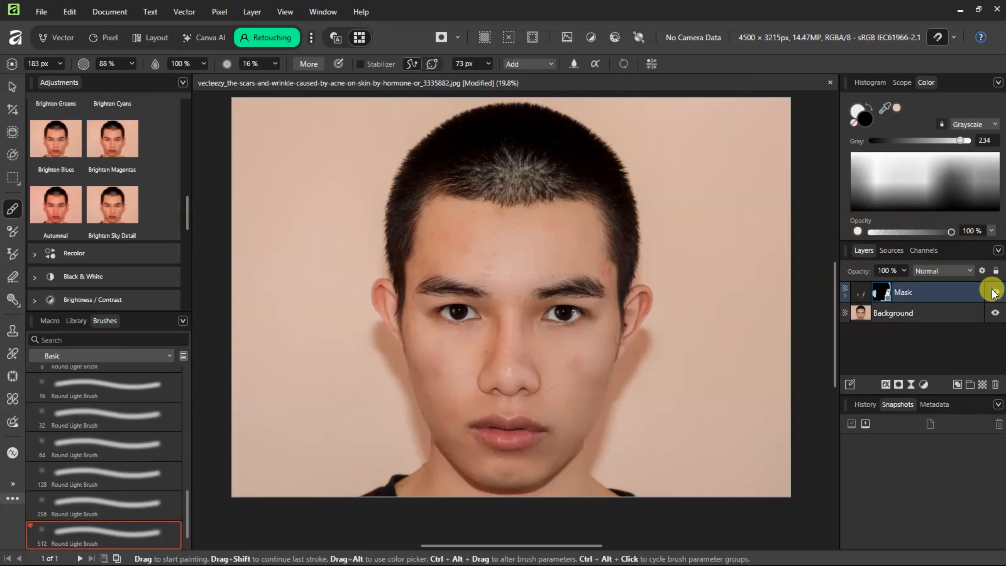
{"action": "left_click", "coordinate": [994, 293]}
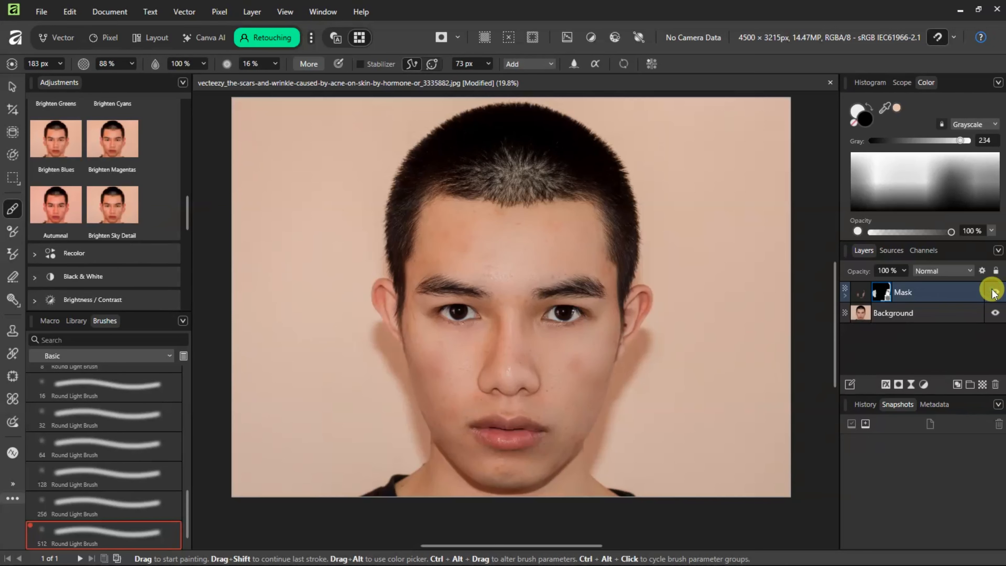